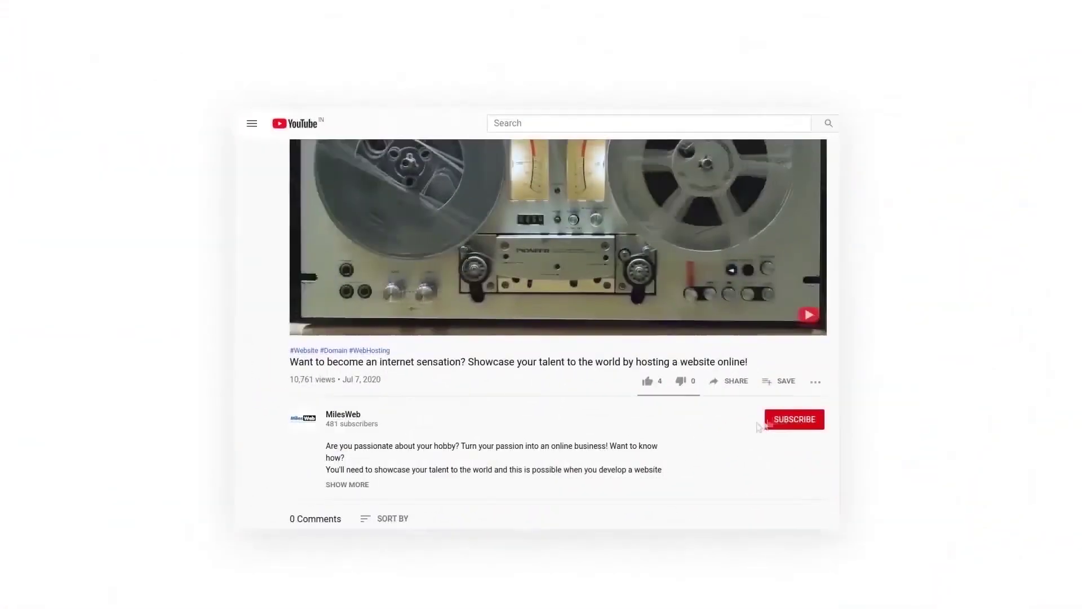
- Subscribe to the MilesWeb YouTube channel under the video
click(796, 421)
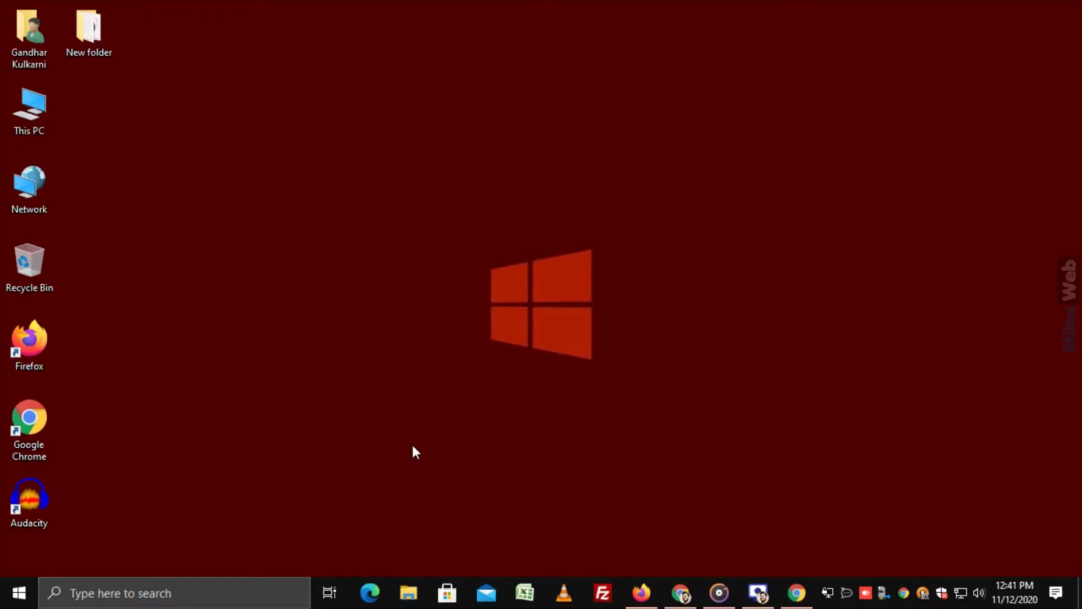
- Search Start for 'cmd' and launch Command Prompt
click(18, 596)
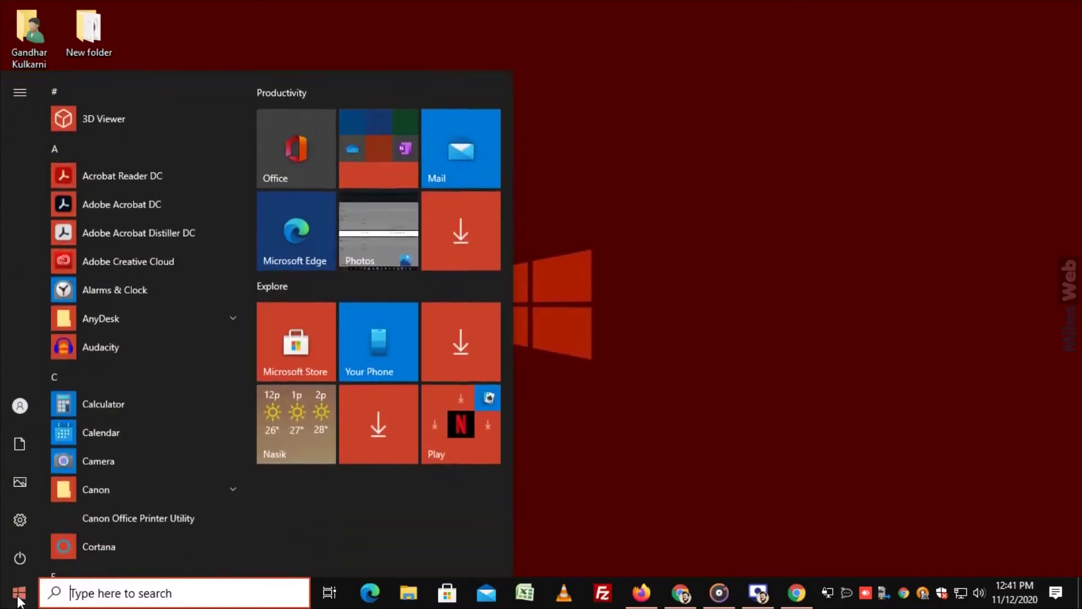
text(c)
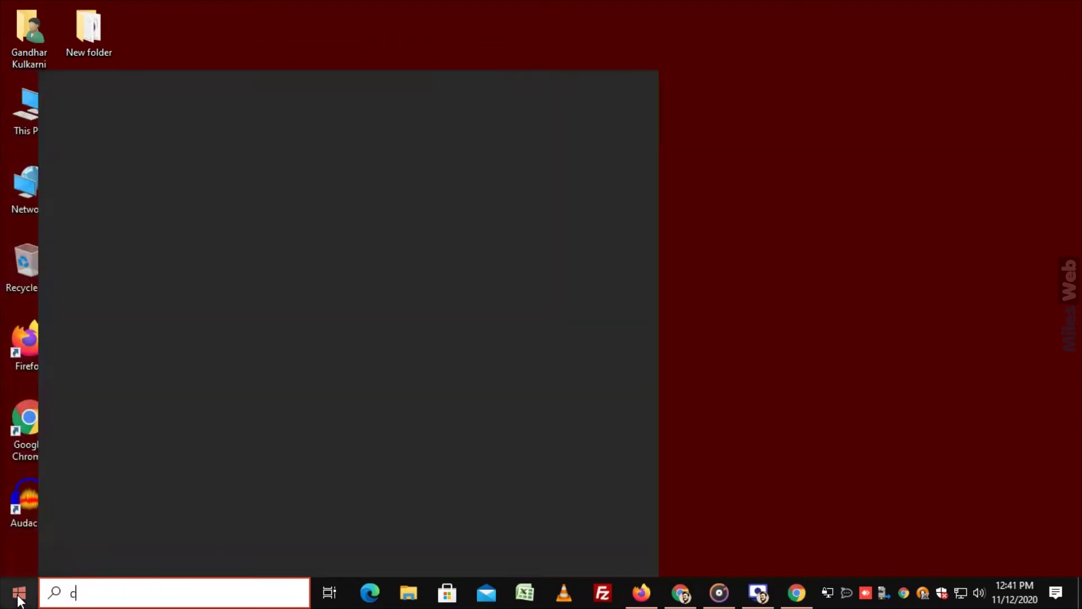
text(md)
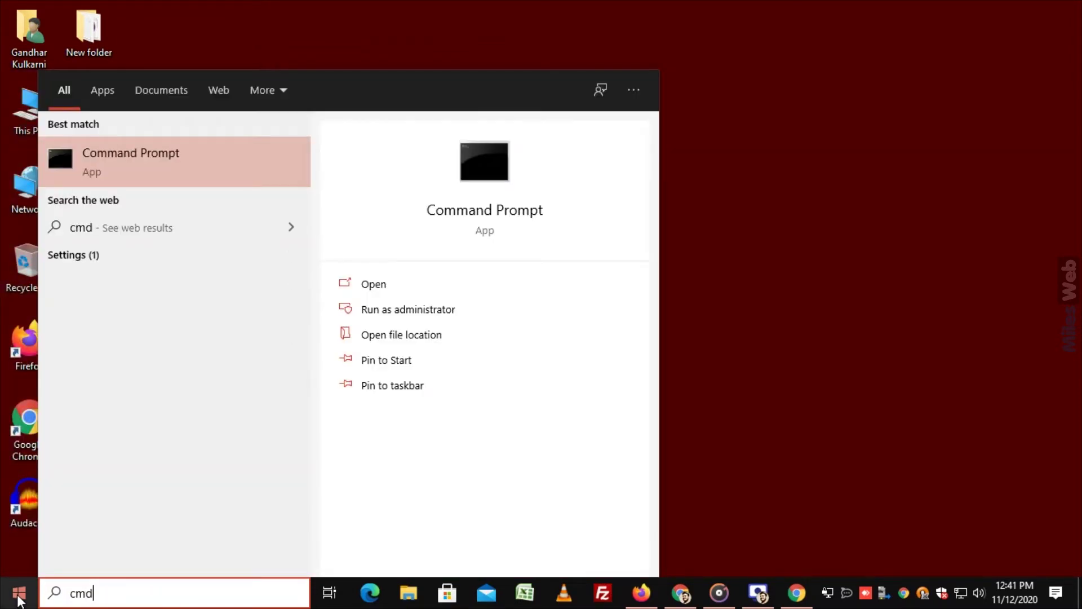
click(160, 155)
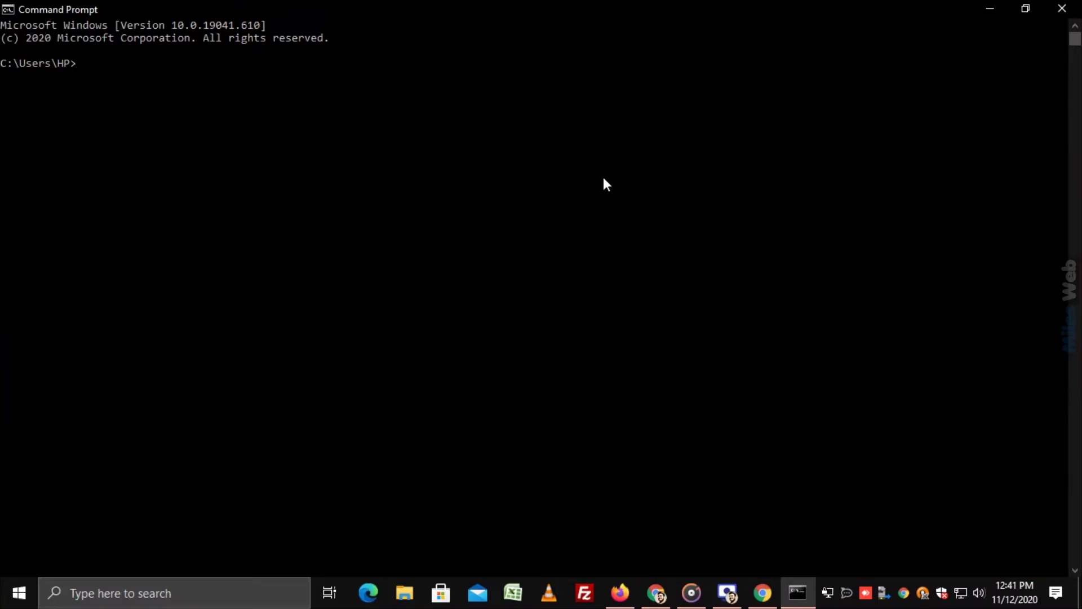
- Run 'telnet' in Command Prompt and see it reported as not recognized
text(telnet)
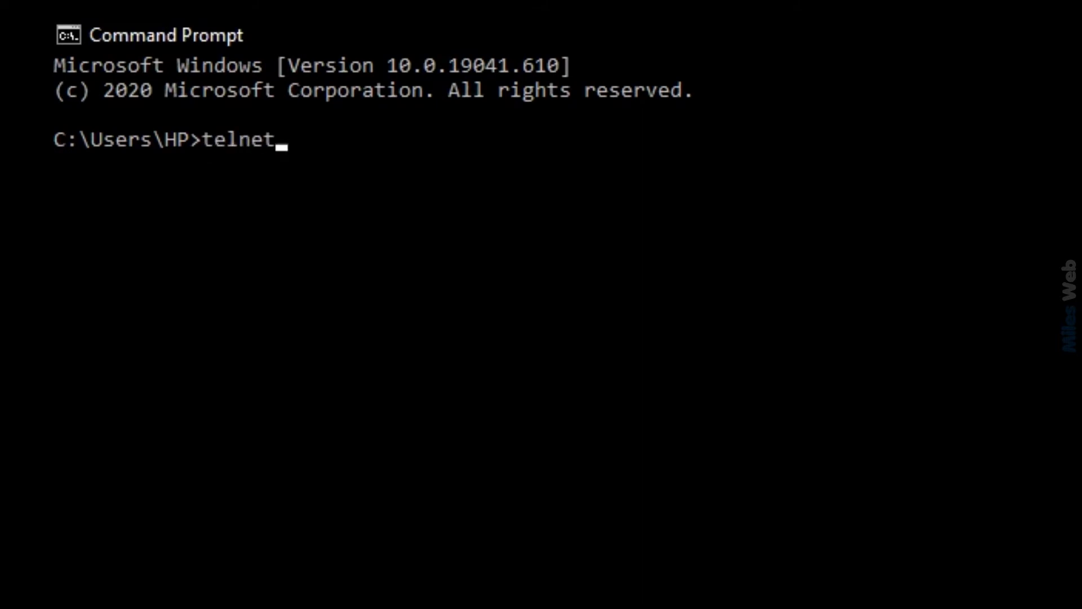
key(Return)
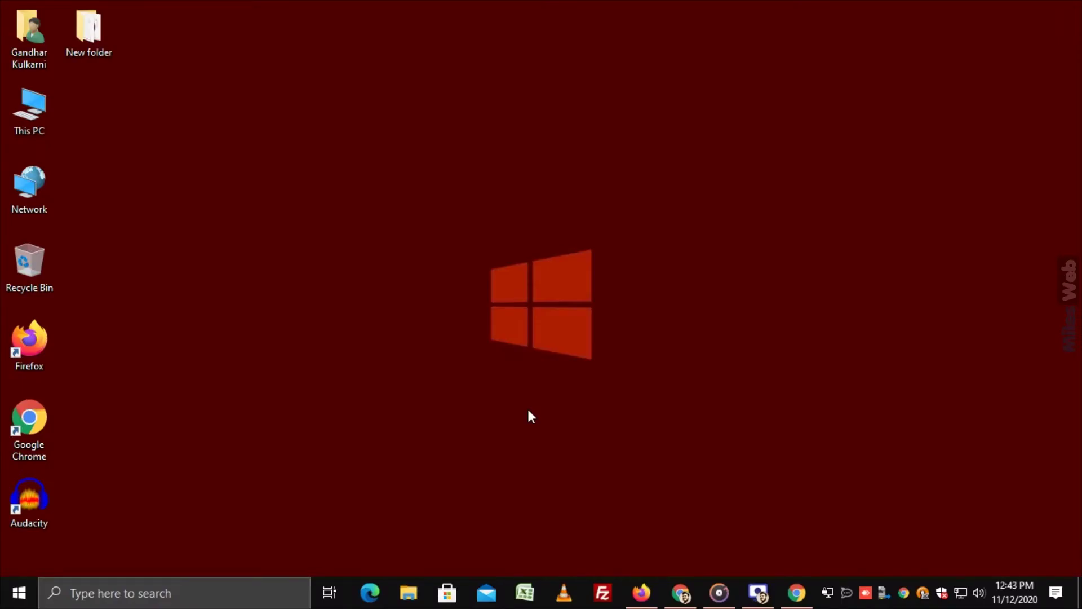
- Search Start for 'control panel' and launch Control Panel
click(25, 597)
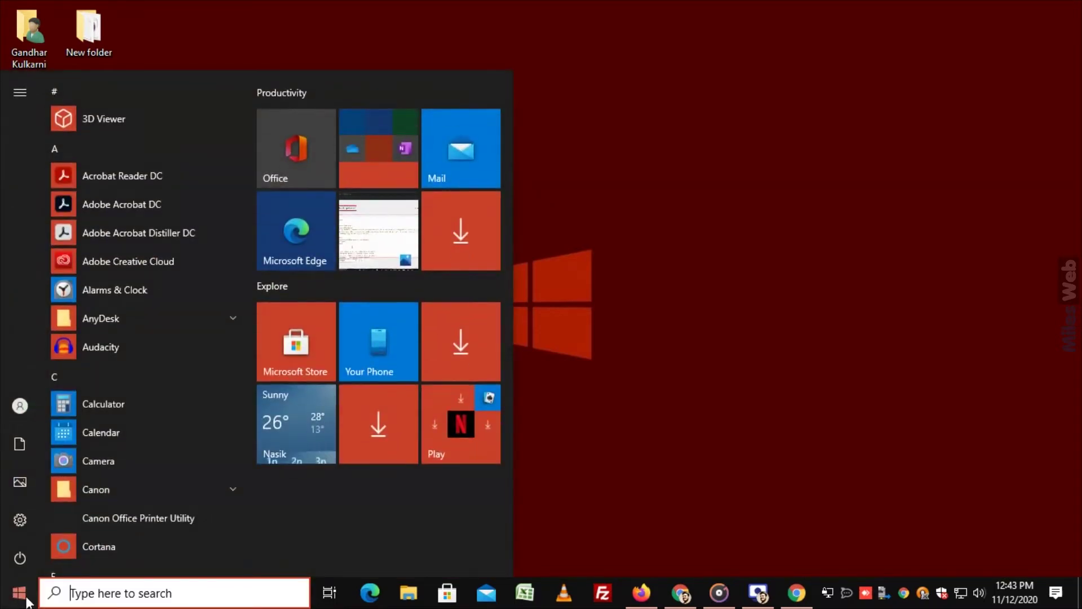
text(control p)
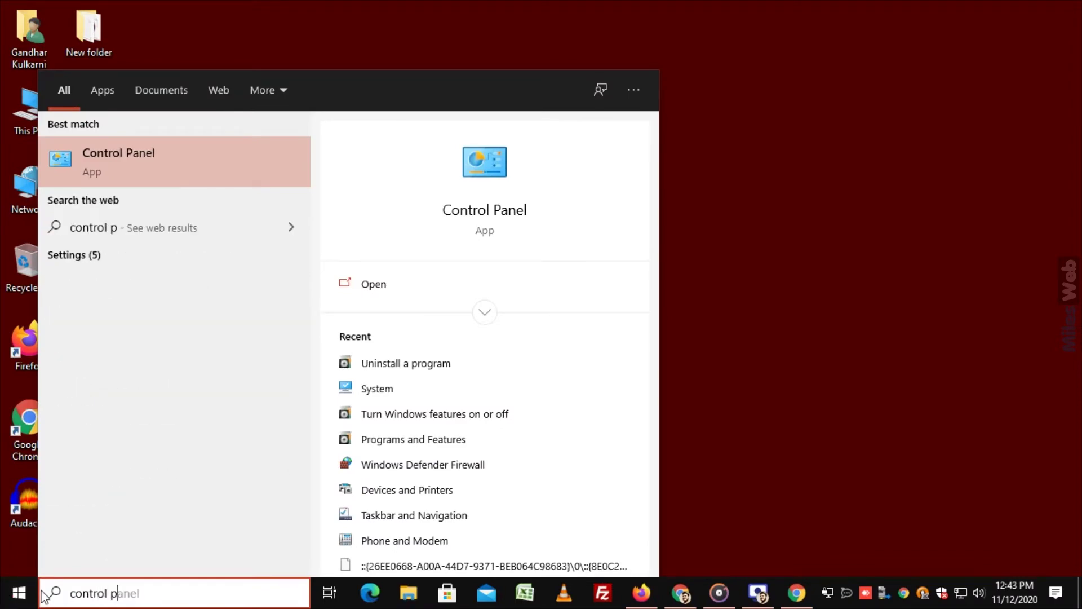
text(anel)
click(161, 173)
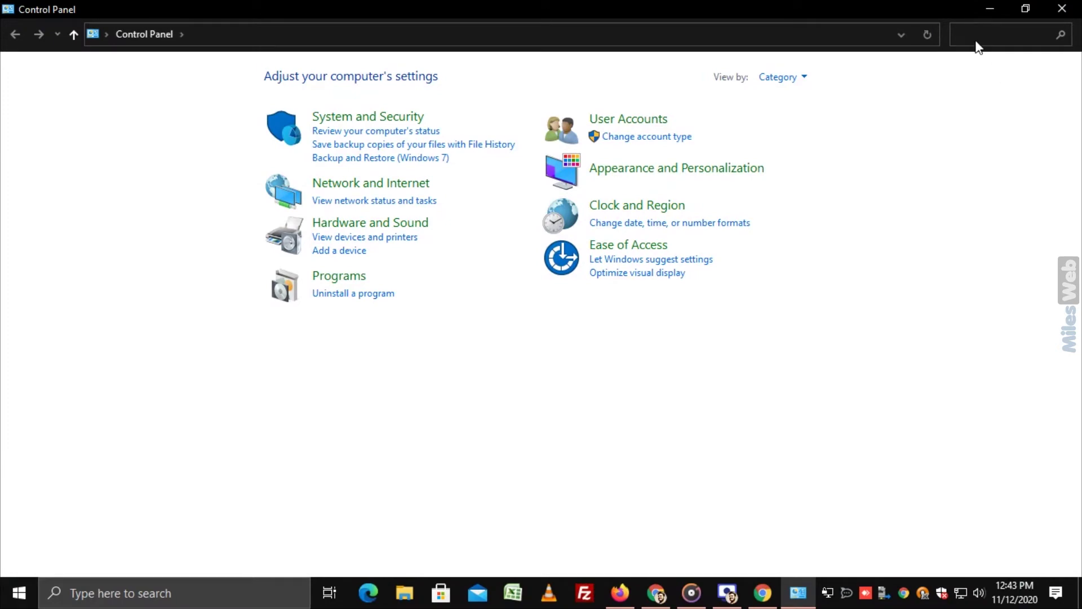
- Search Control Panel for 'Turn Windows Features on or off' and open the Windows Features dialog
text(Tur)
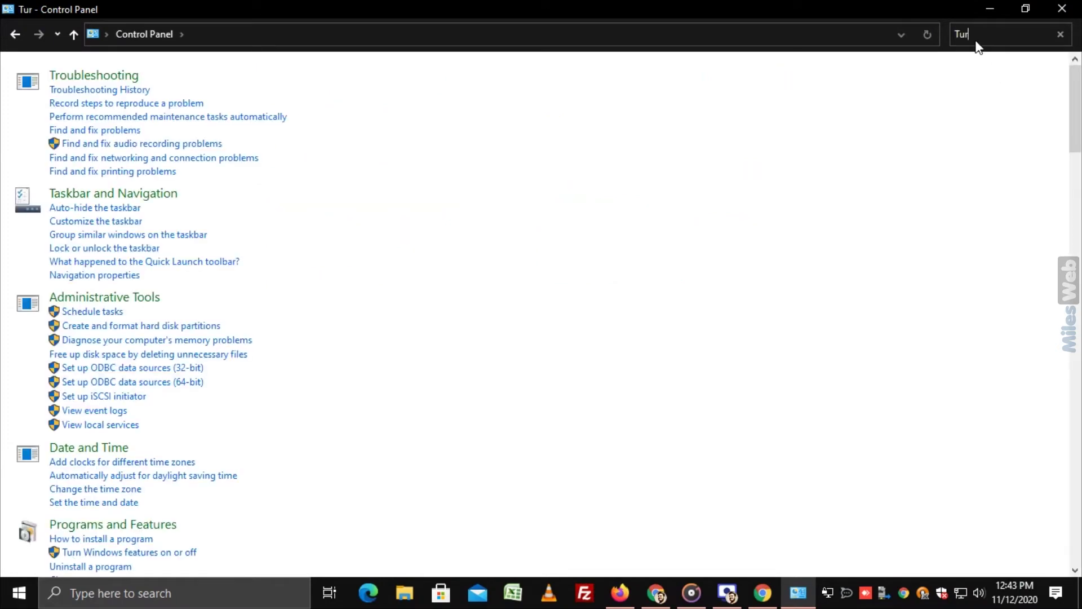
text(n Windows)
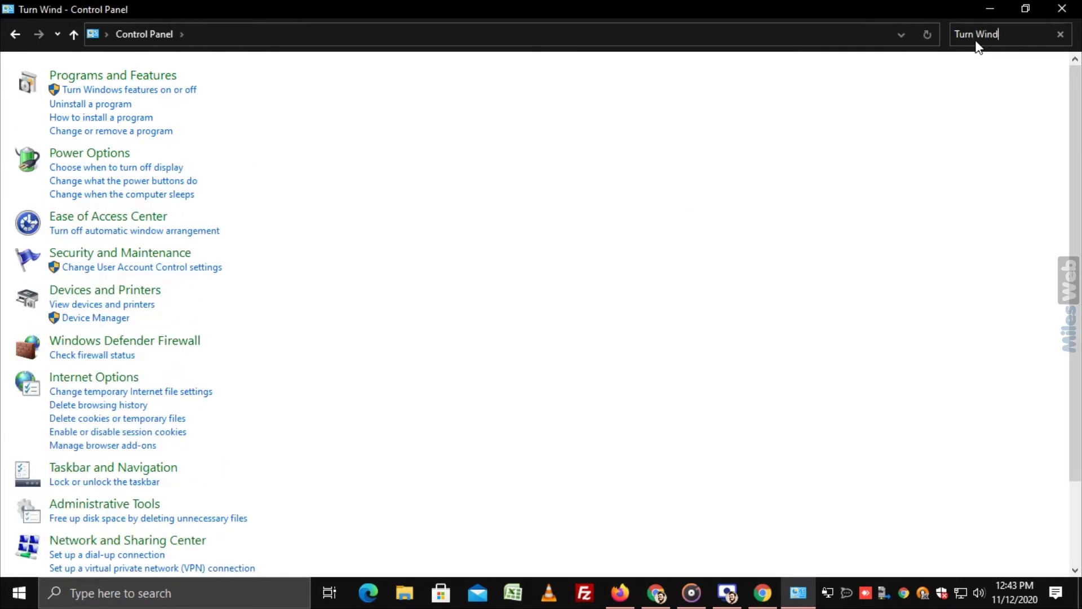
text( Features on or off)
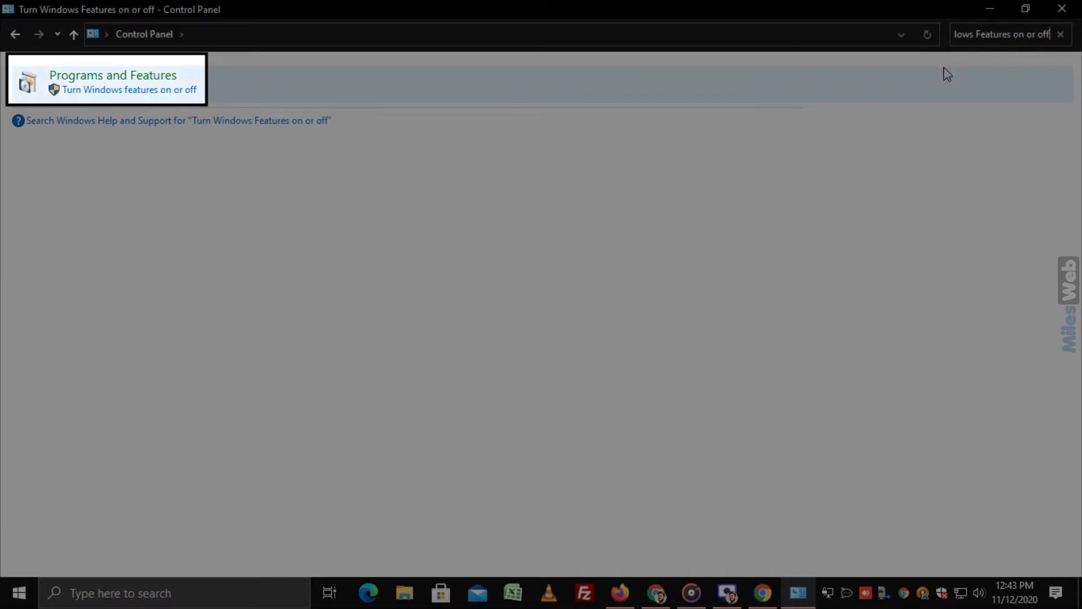
click(182, 91)
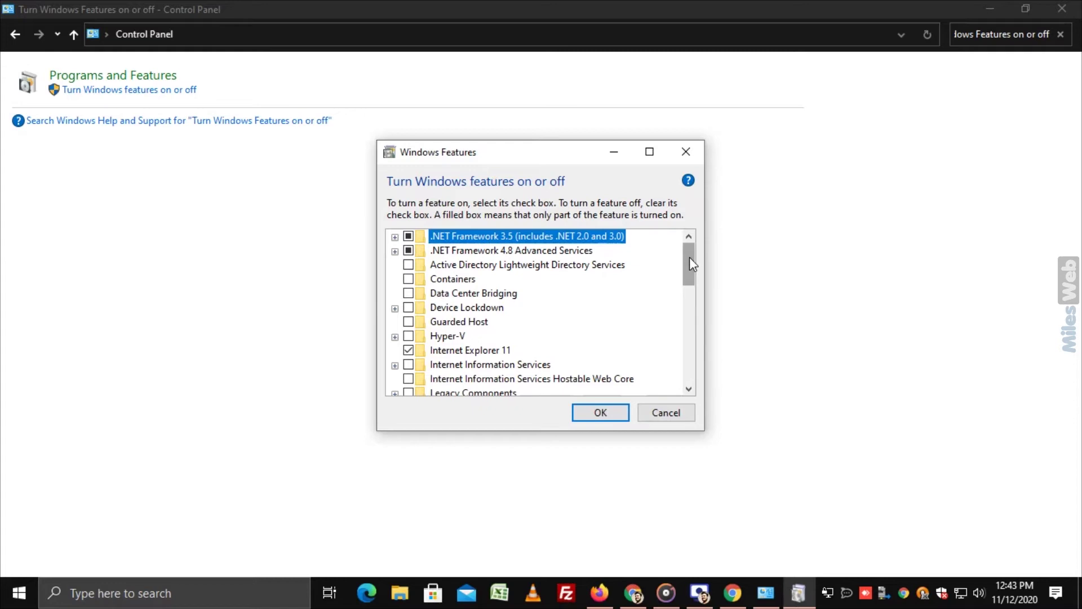
- Enable the Telnet Client feature in Windows Features and apply the change
drag(689, 257, 689, 316)
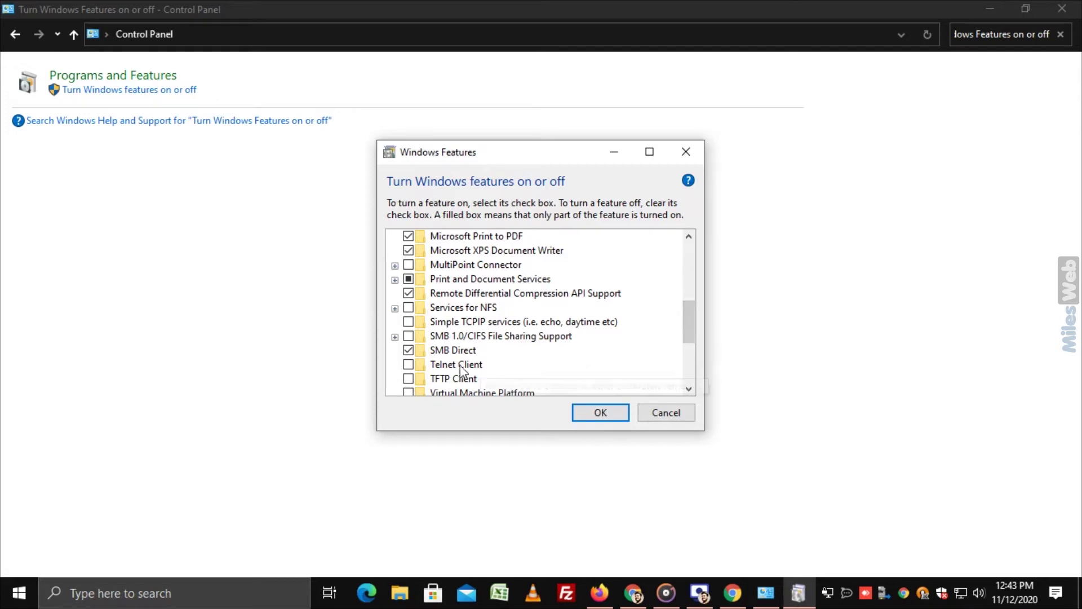
click(409, 366)
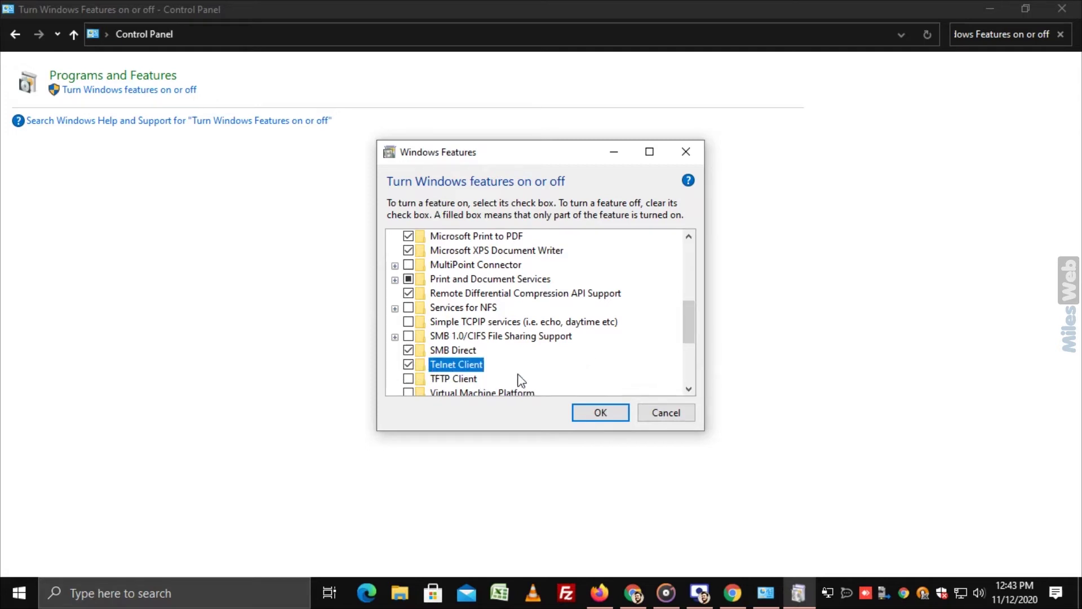
click(588, 411)
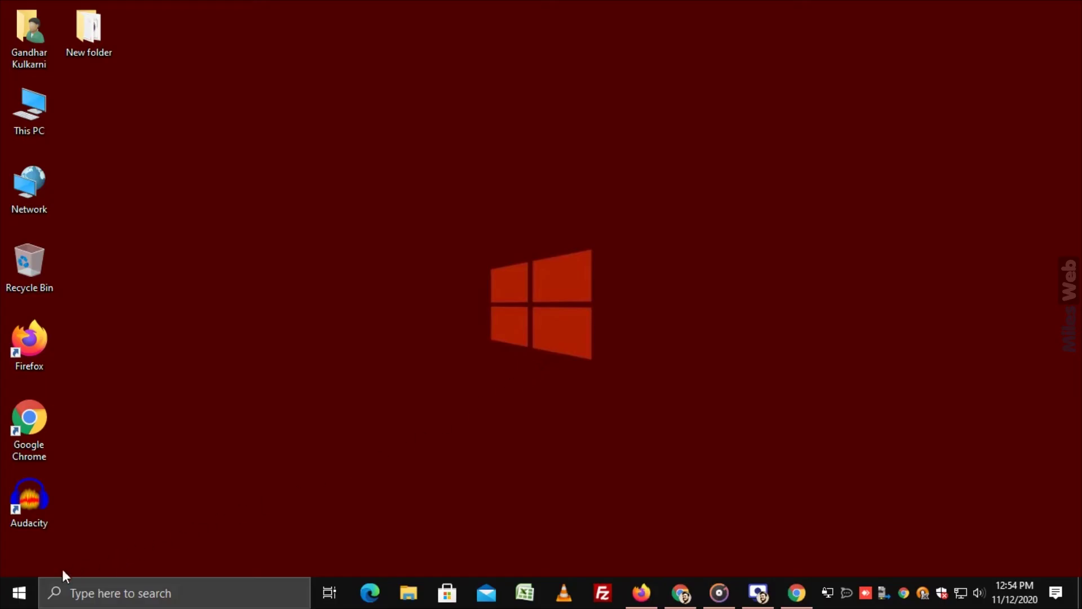
- Search for 'Windows PowerShell' and run it as administrator
click(22, 592)
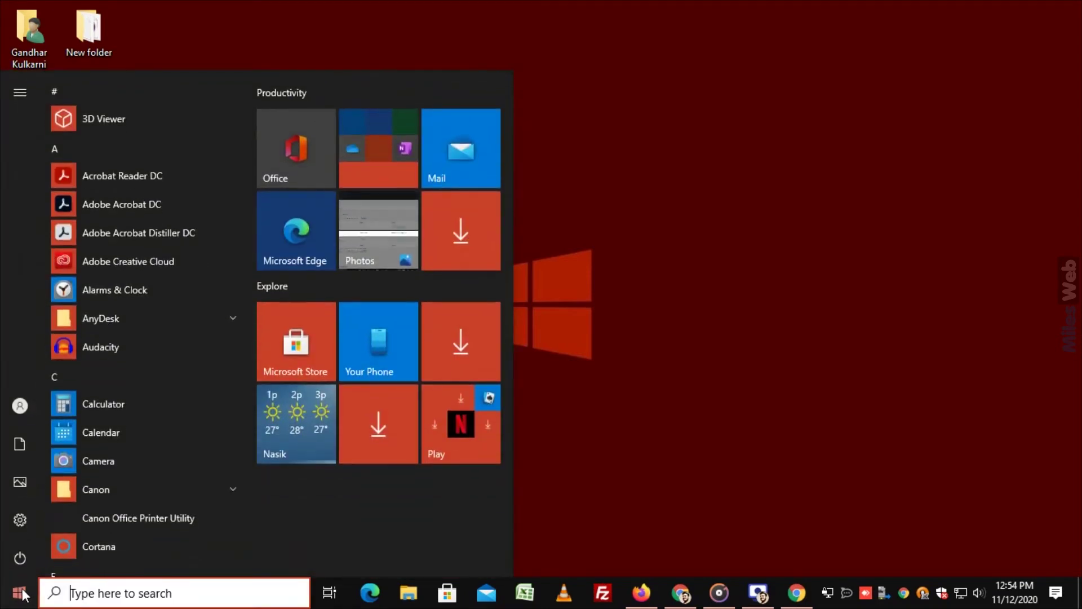
text(Windo)
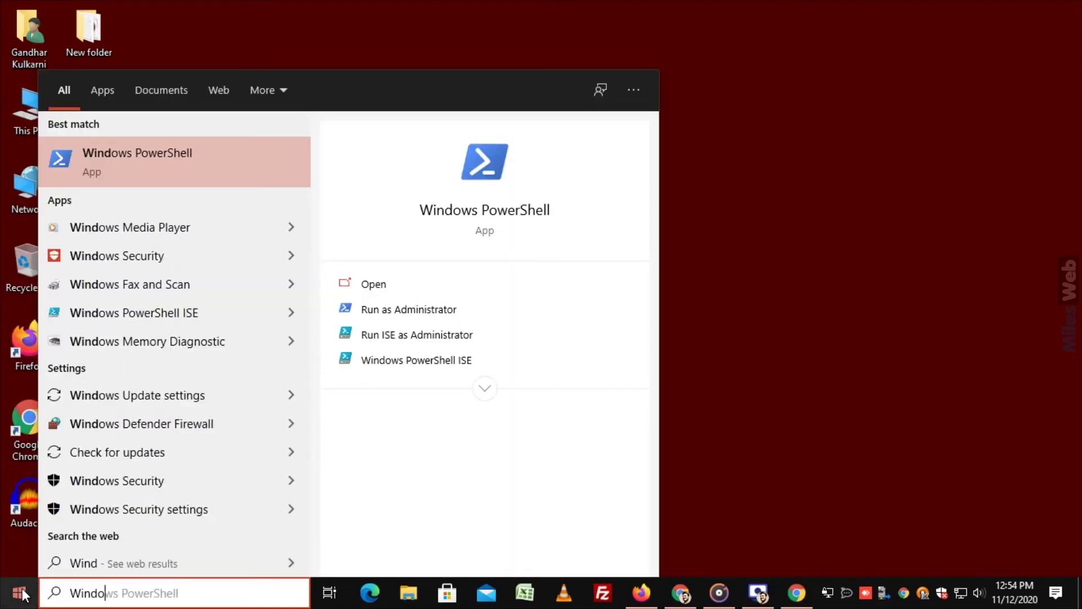
text(ws Powe)
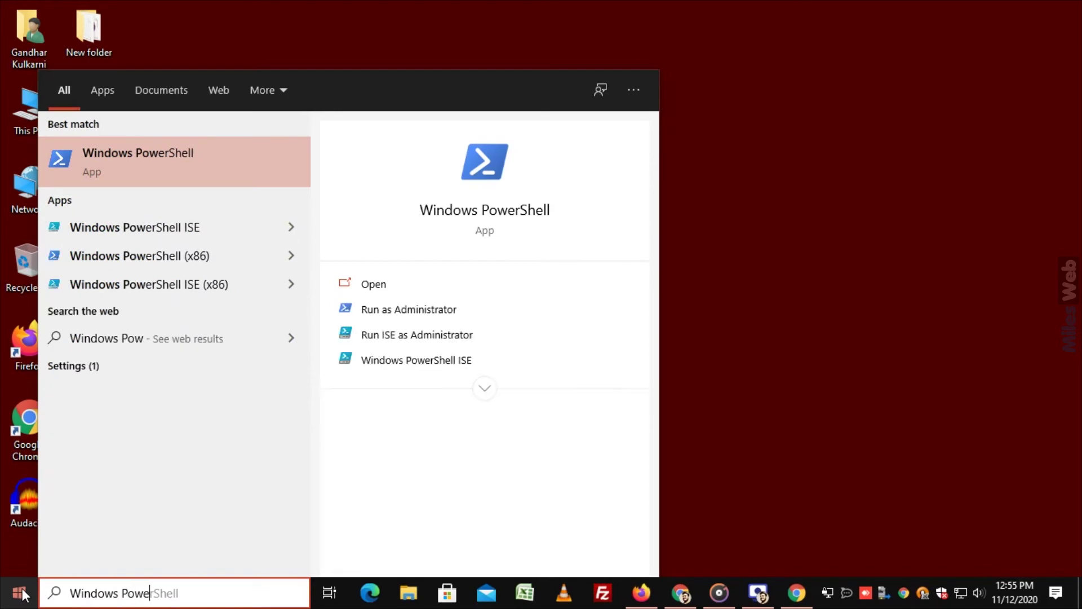
text(rShell)
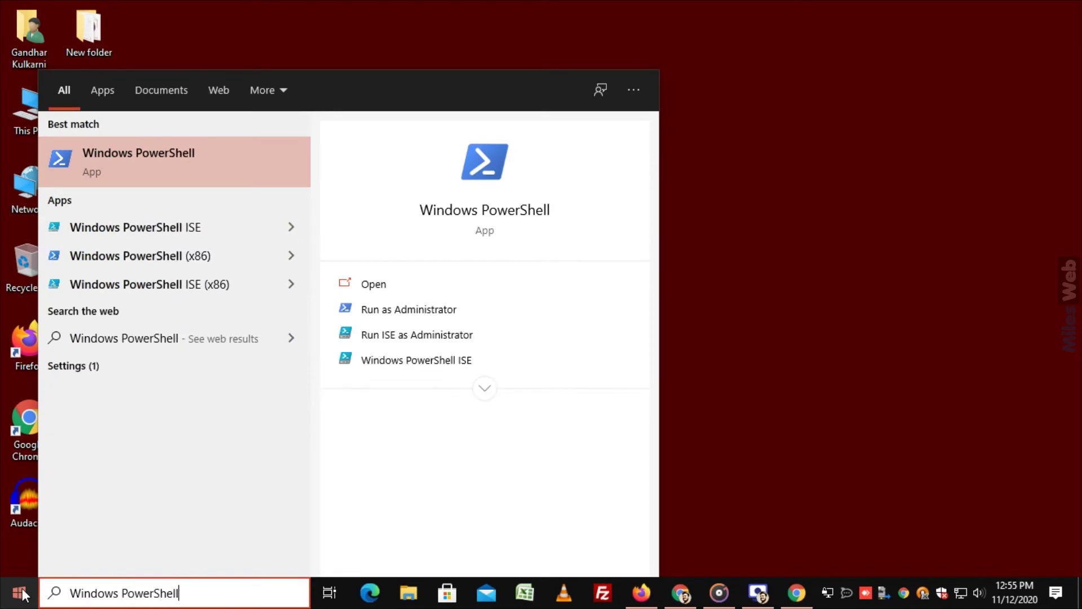
right_click(118, 165)
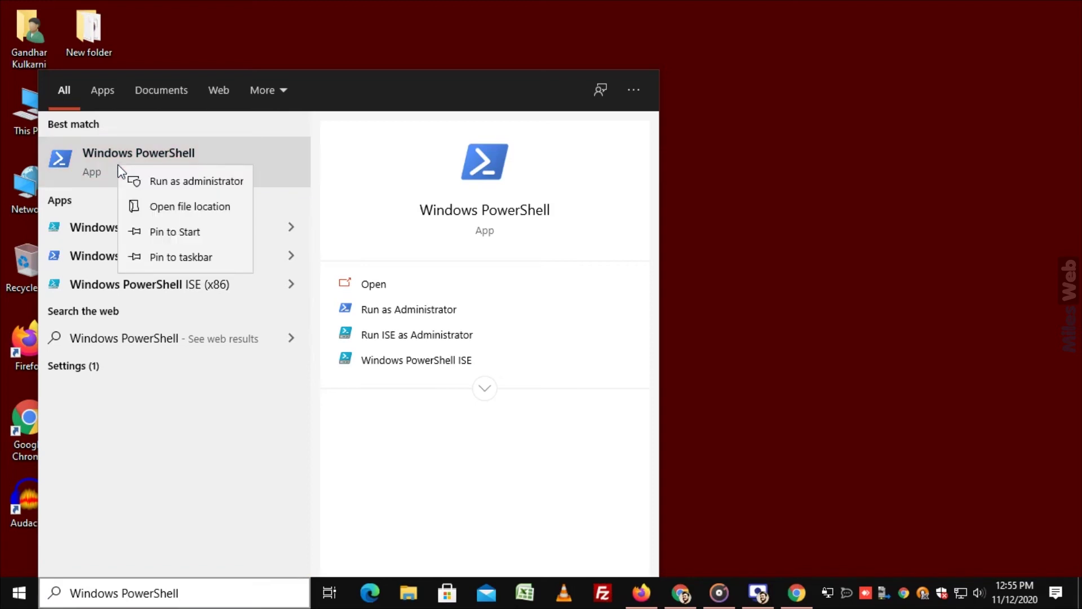
click(149, 186)
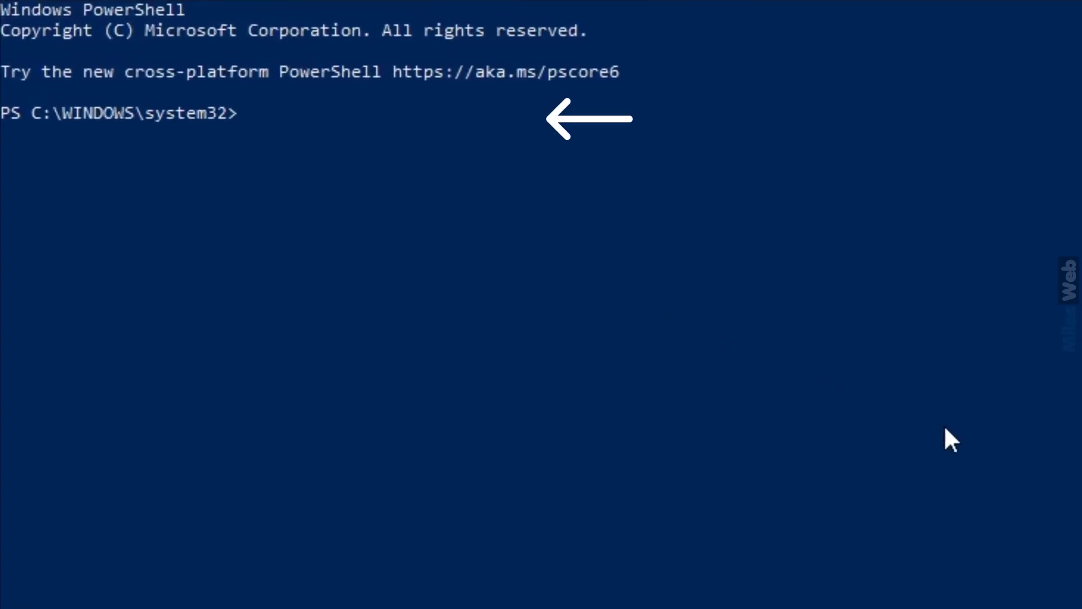
- Install Telnet with pkgmgr /iu:"TelnetClient", then run 'telnet' to confirm it starts
text(p)
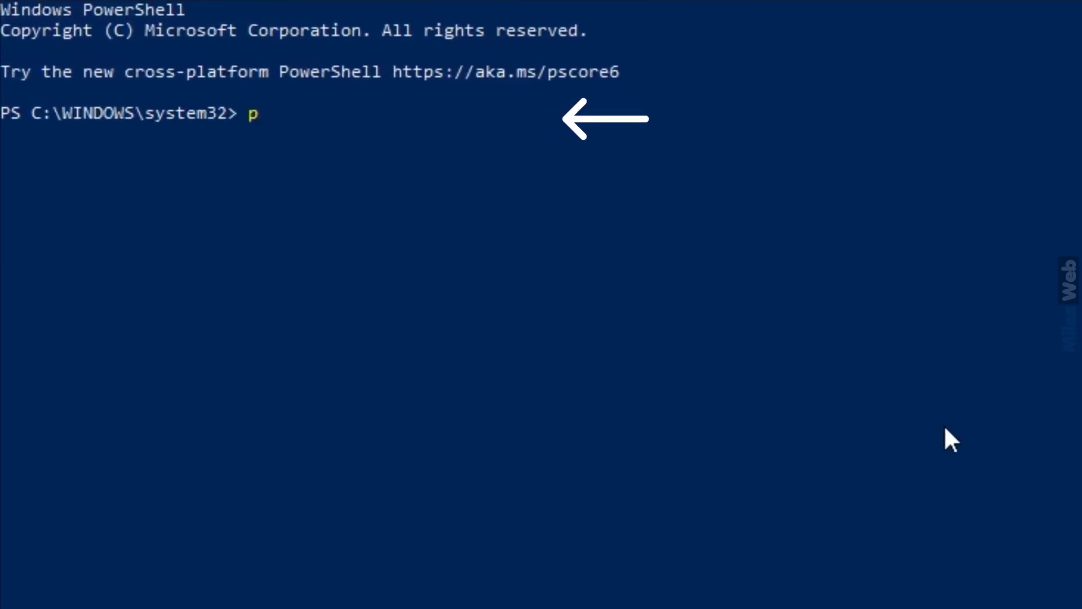
text(kgmgr)
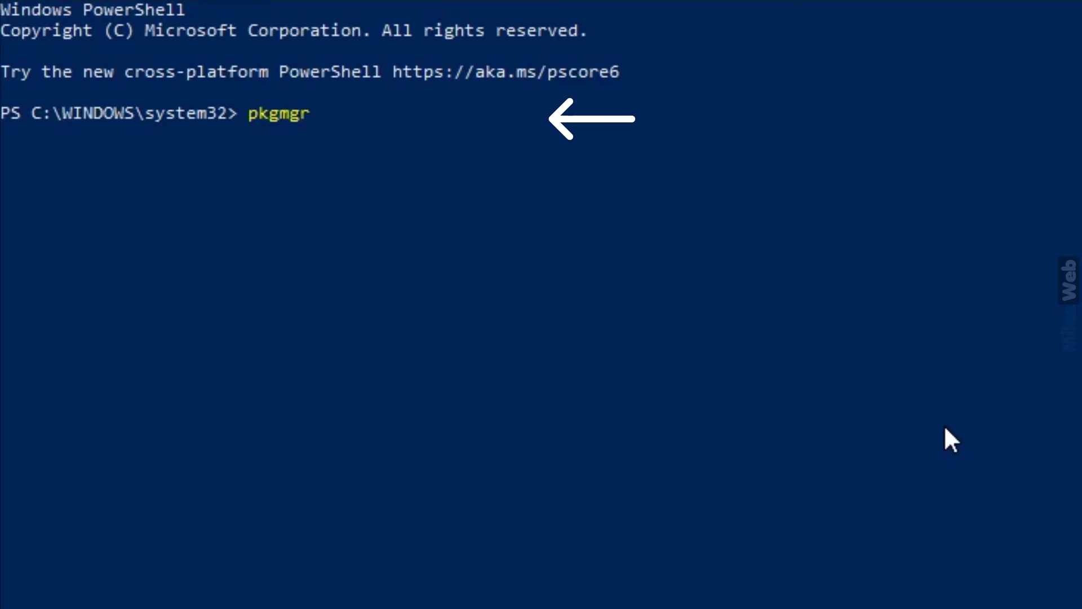
text( /iu)
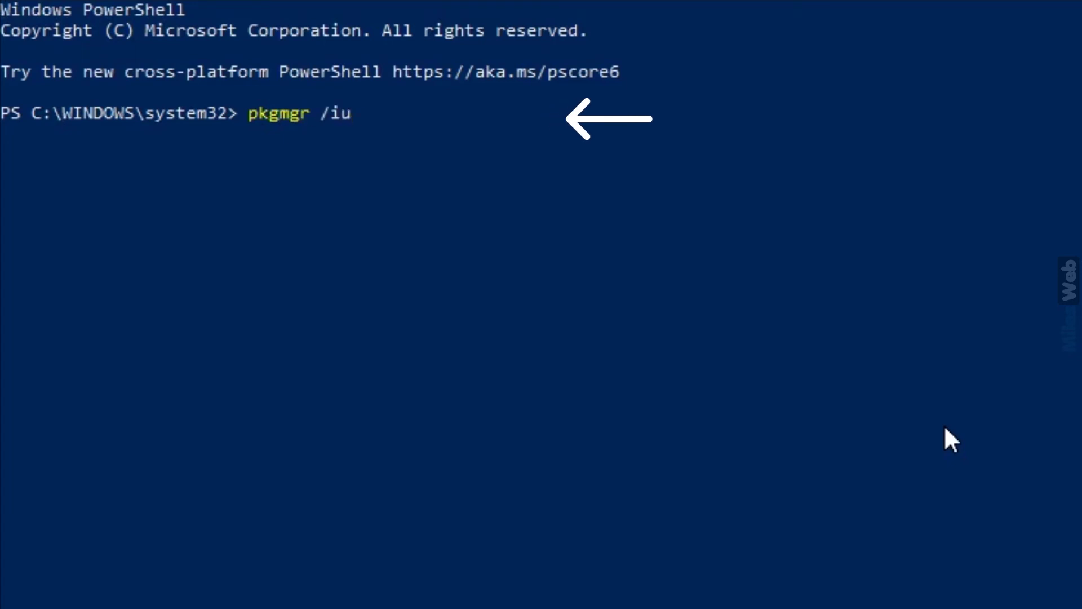
text(:"T)
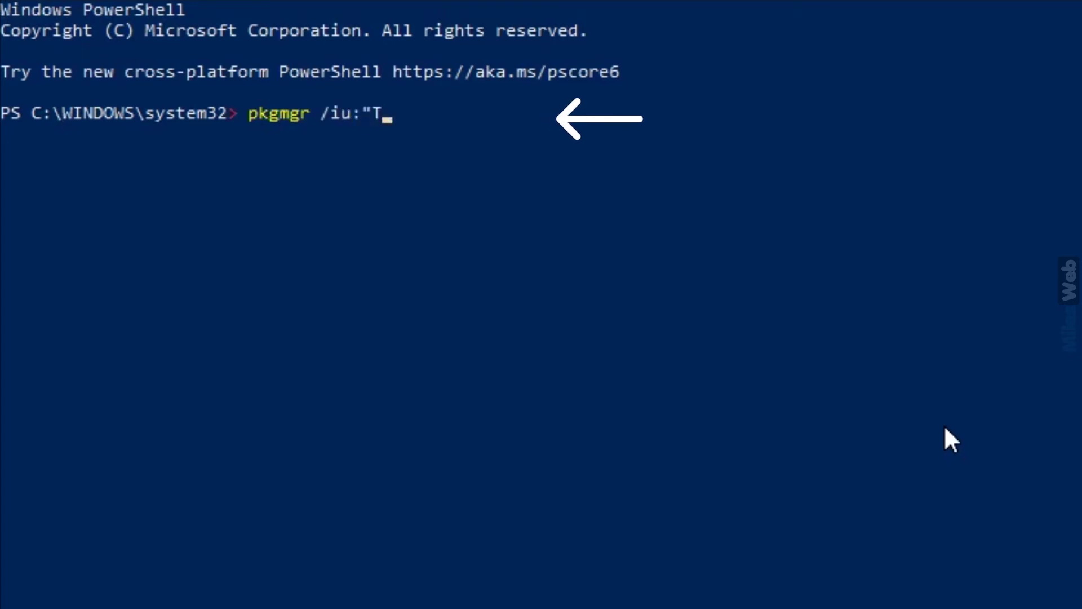
text(elnetCl)
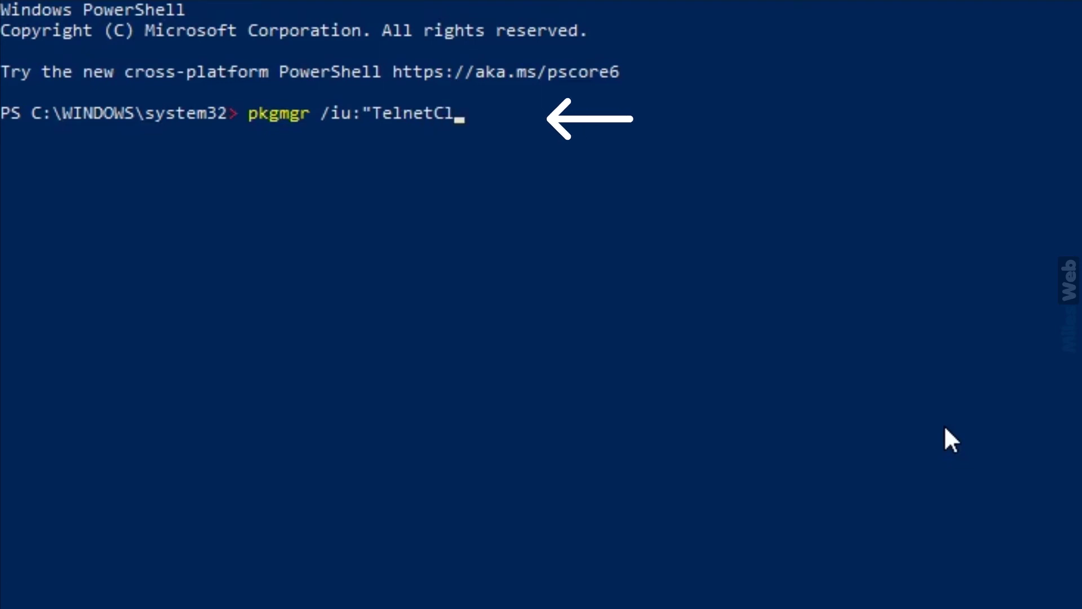
text(ient")
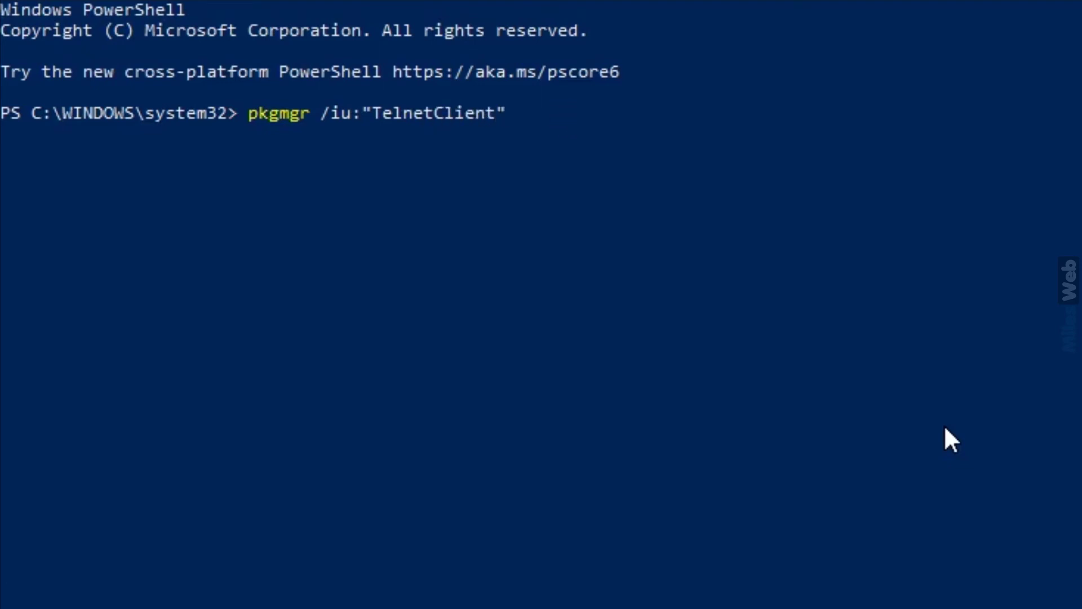
key(Return)
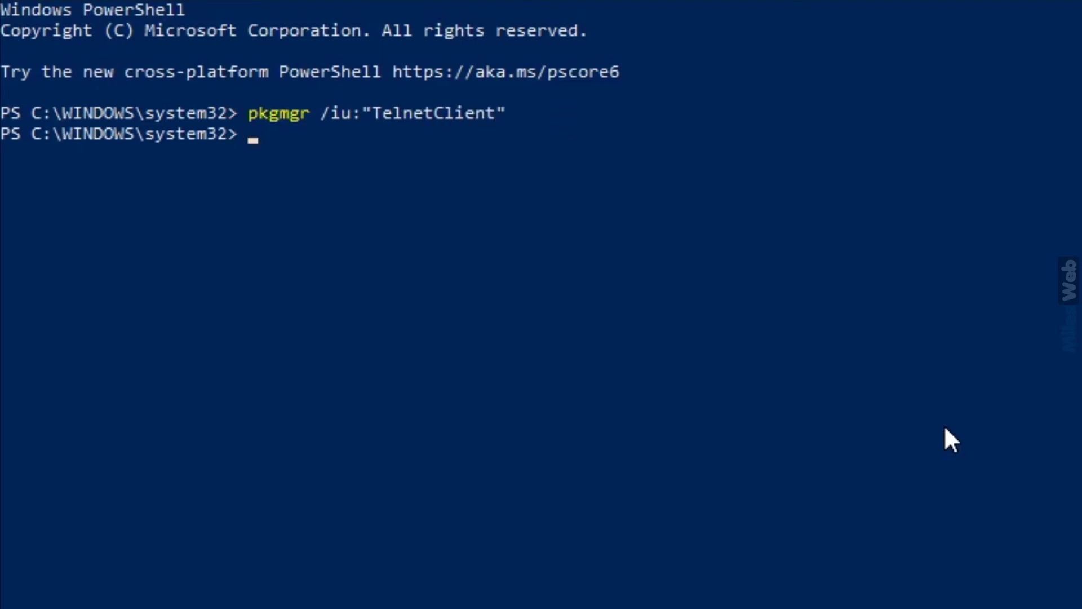
text(telnet)
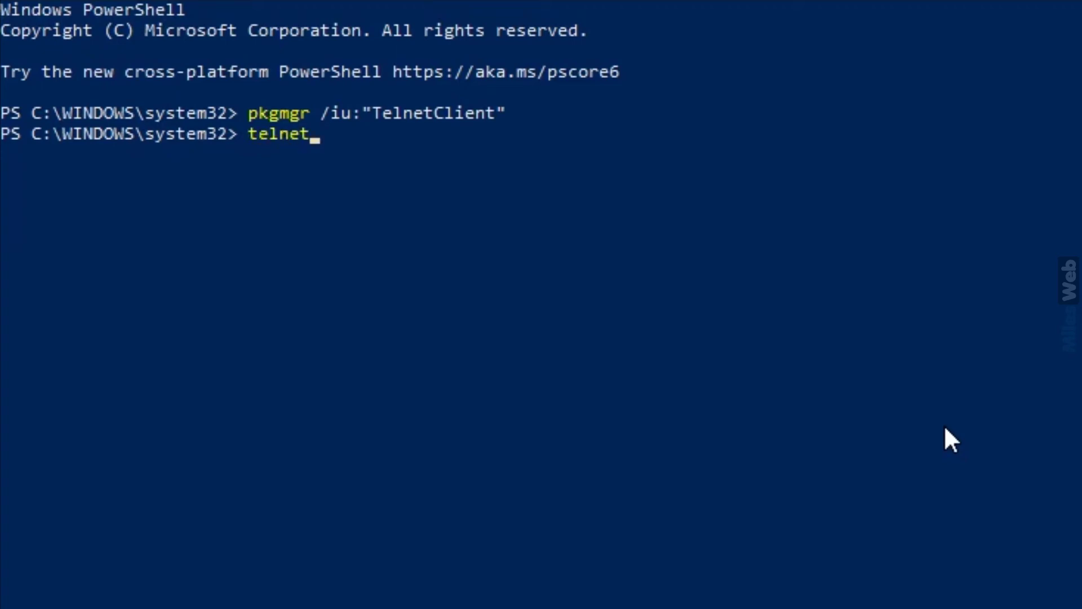
key(Return)
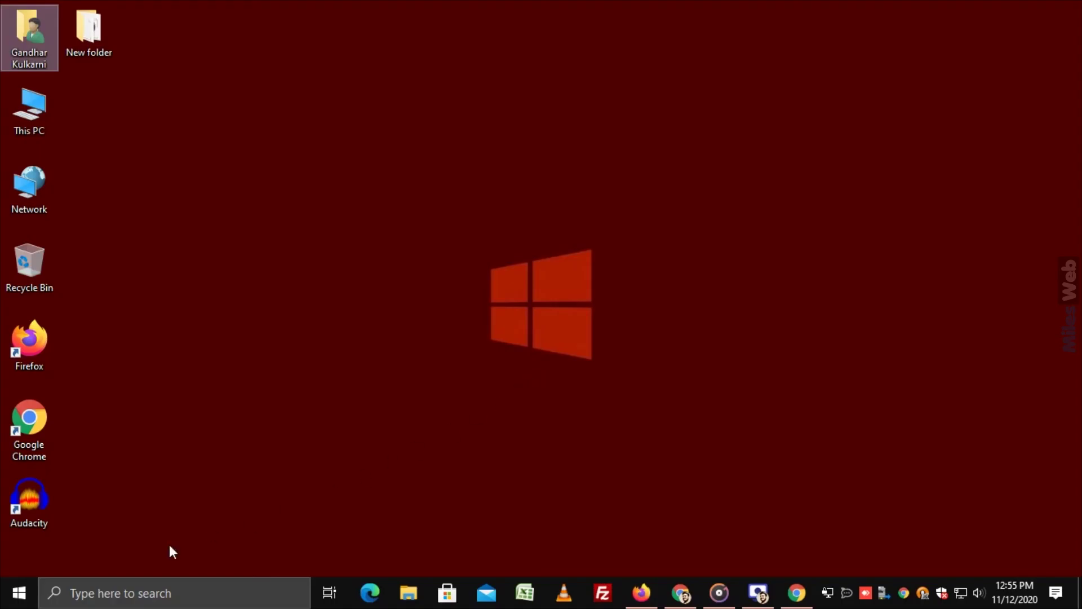
- Open a new Command Prompt window by searching Start for 'cmd'
click(19, 593)
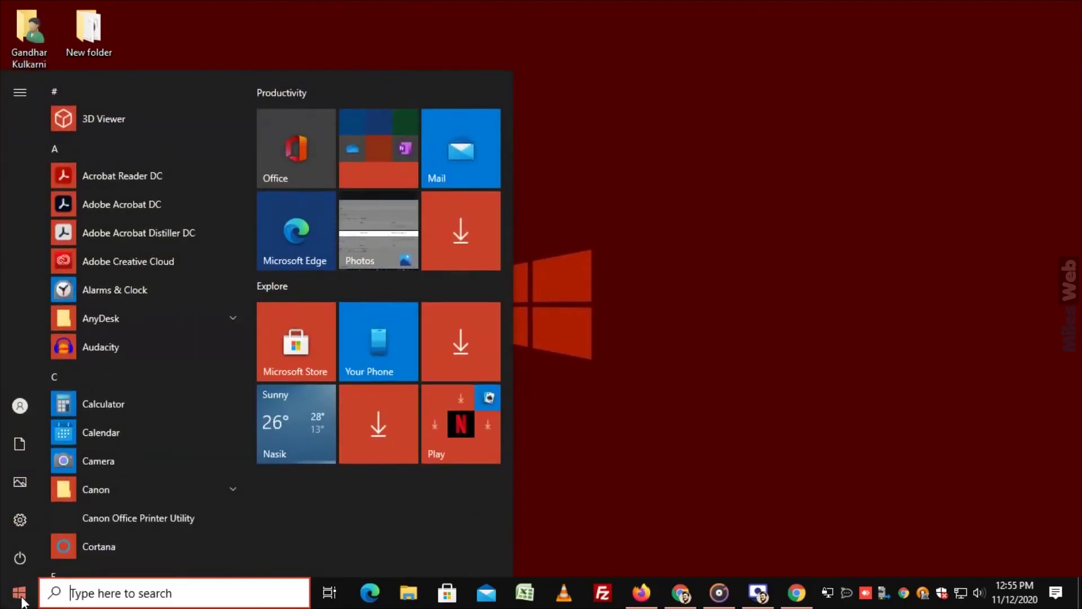
text(cmd)
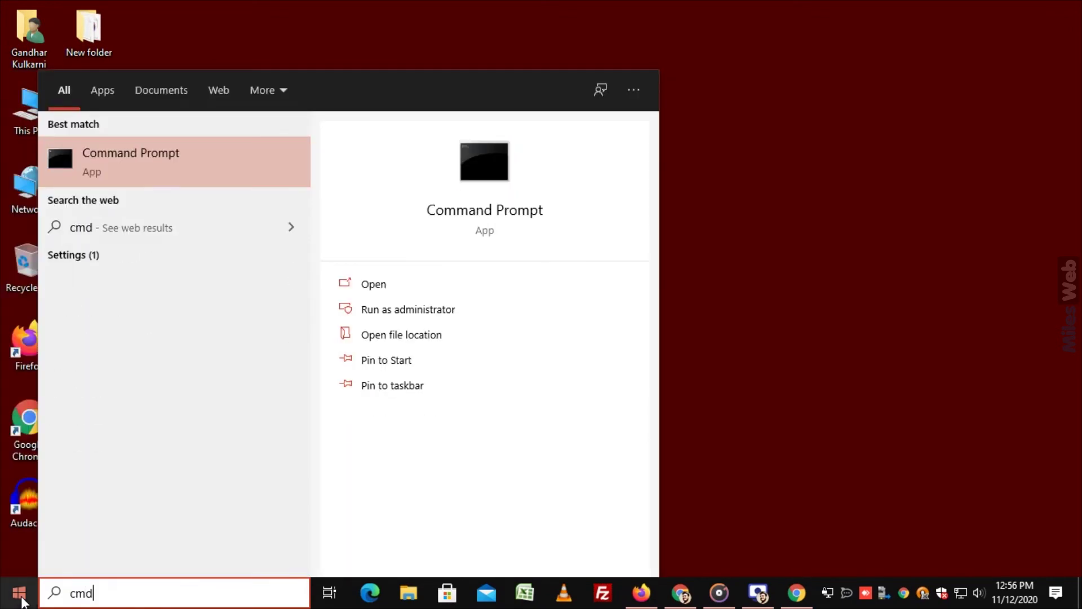
key(Return)
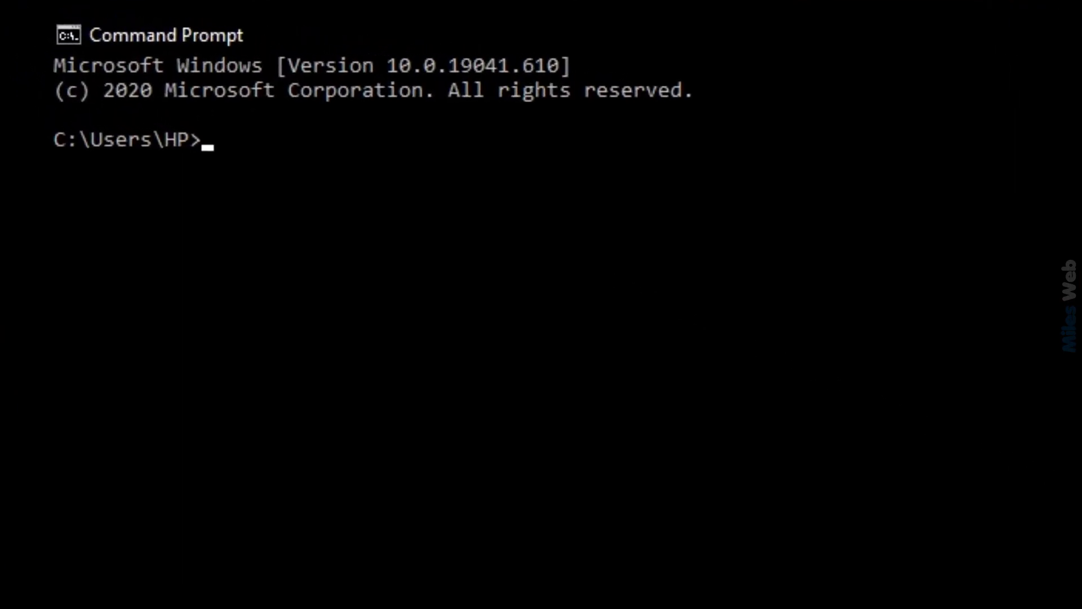
- Run 'telnet' to reach the Welcome to Microsoft Telnet Client prompt
text(telnet)
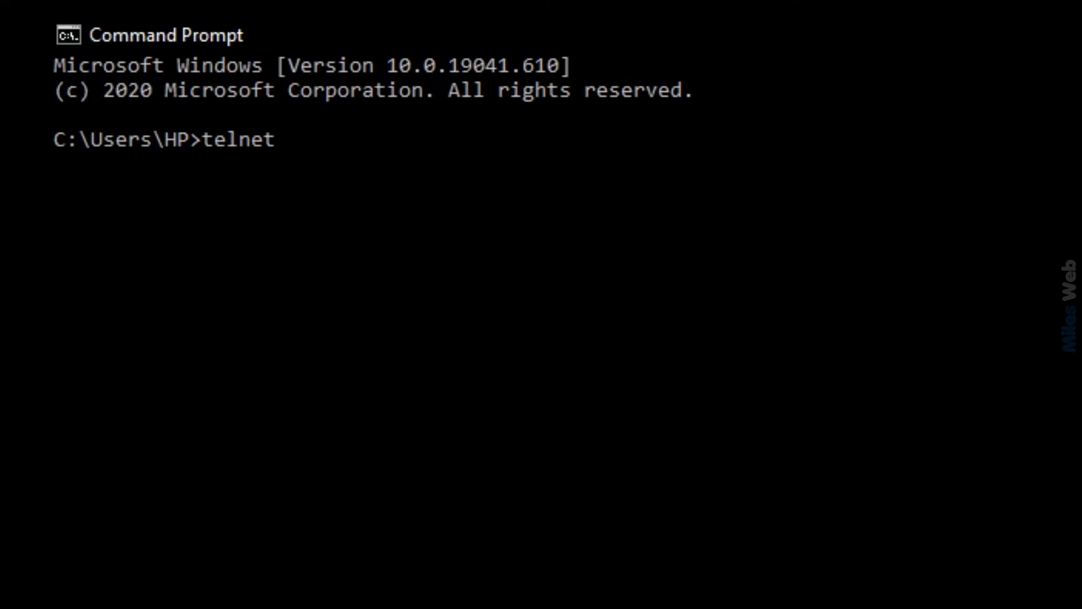
key(Return)
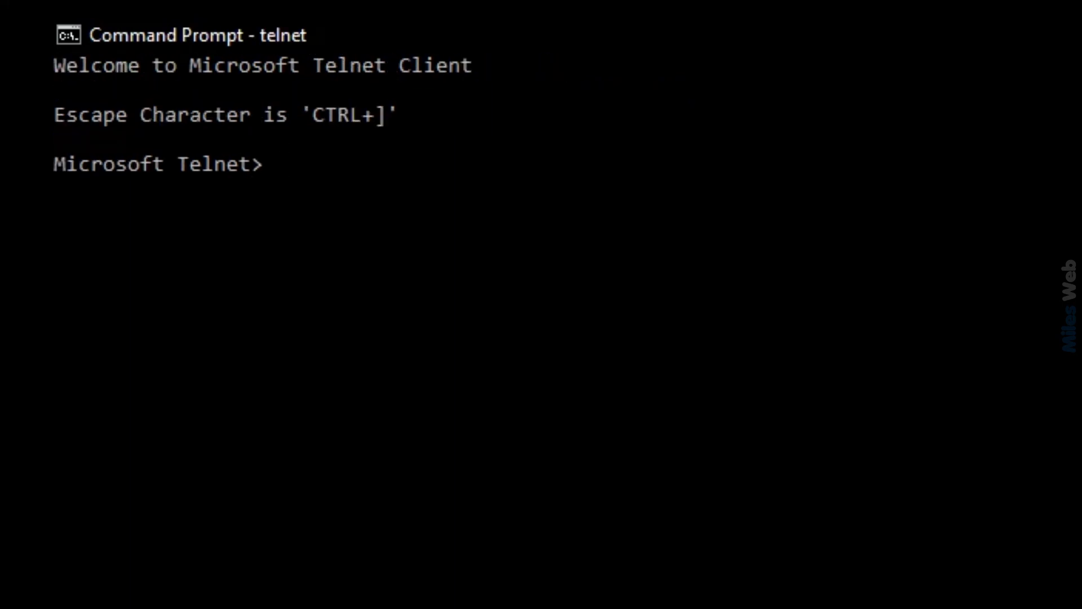